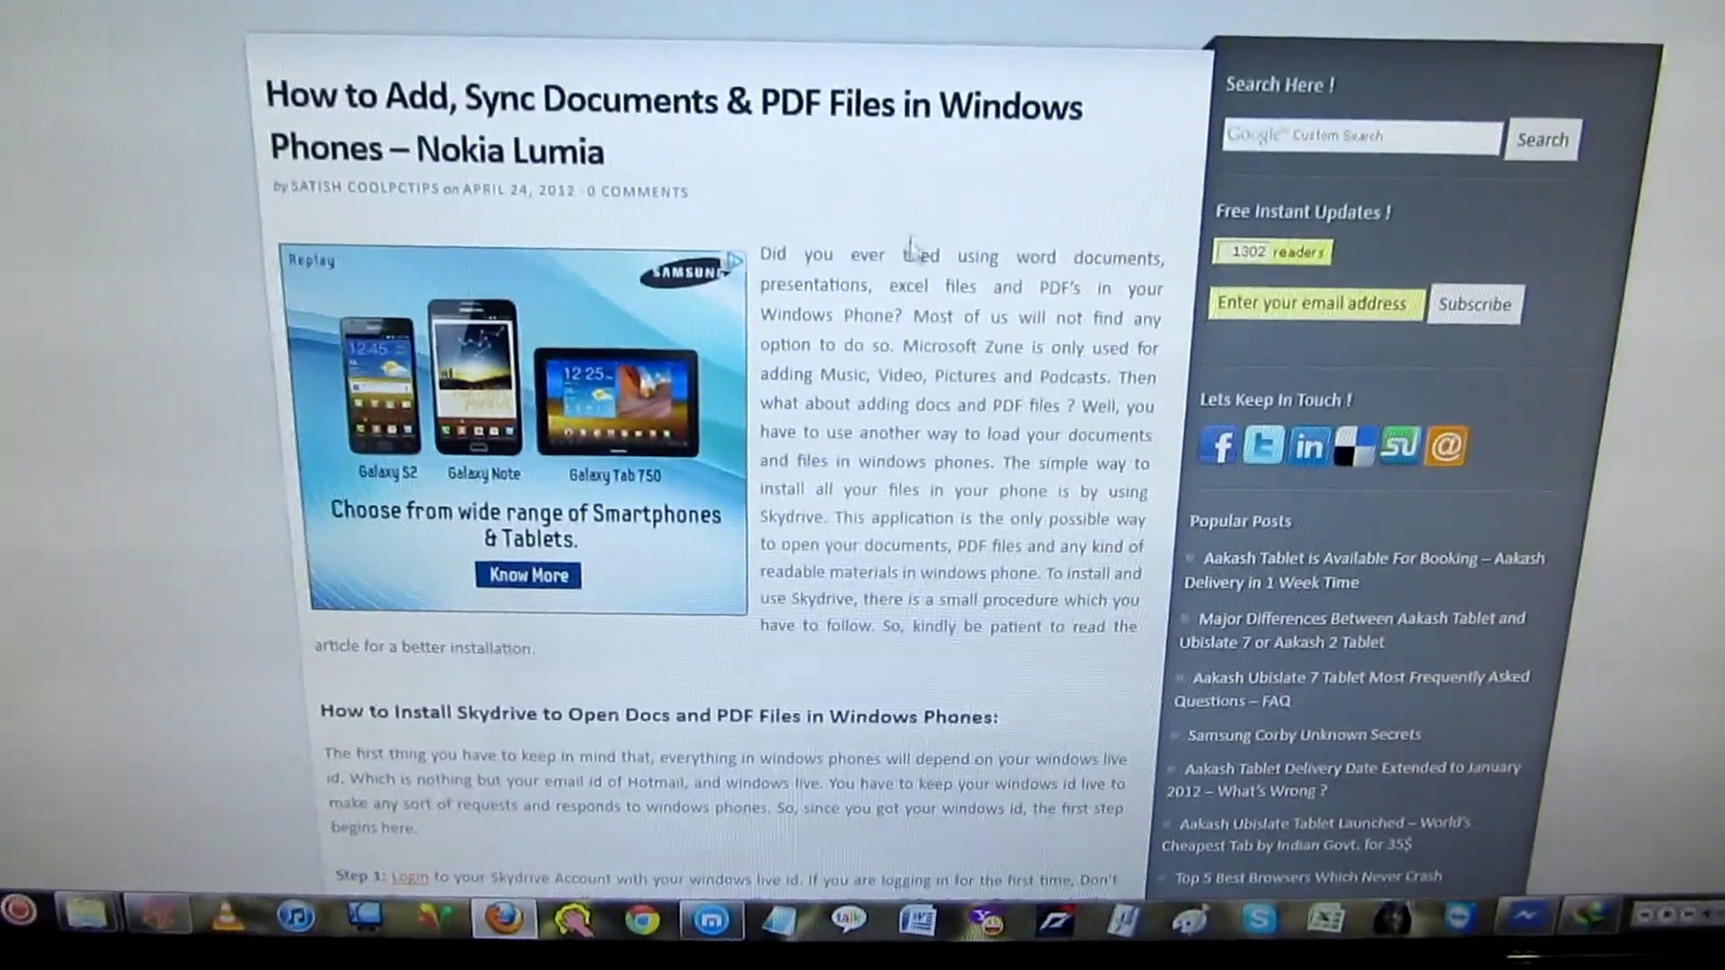
scroll(854, 224, down, 3)
scroll(854, 244, down, 2)
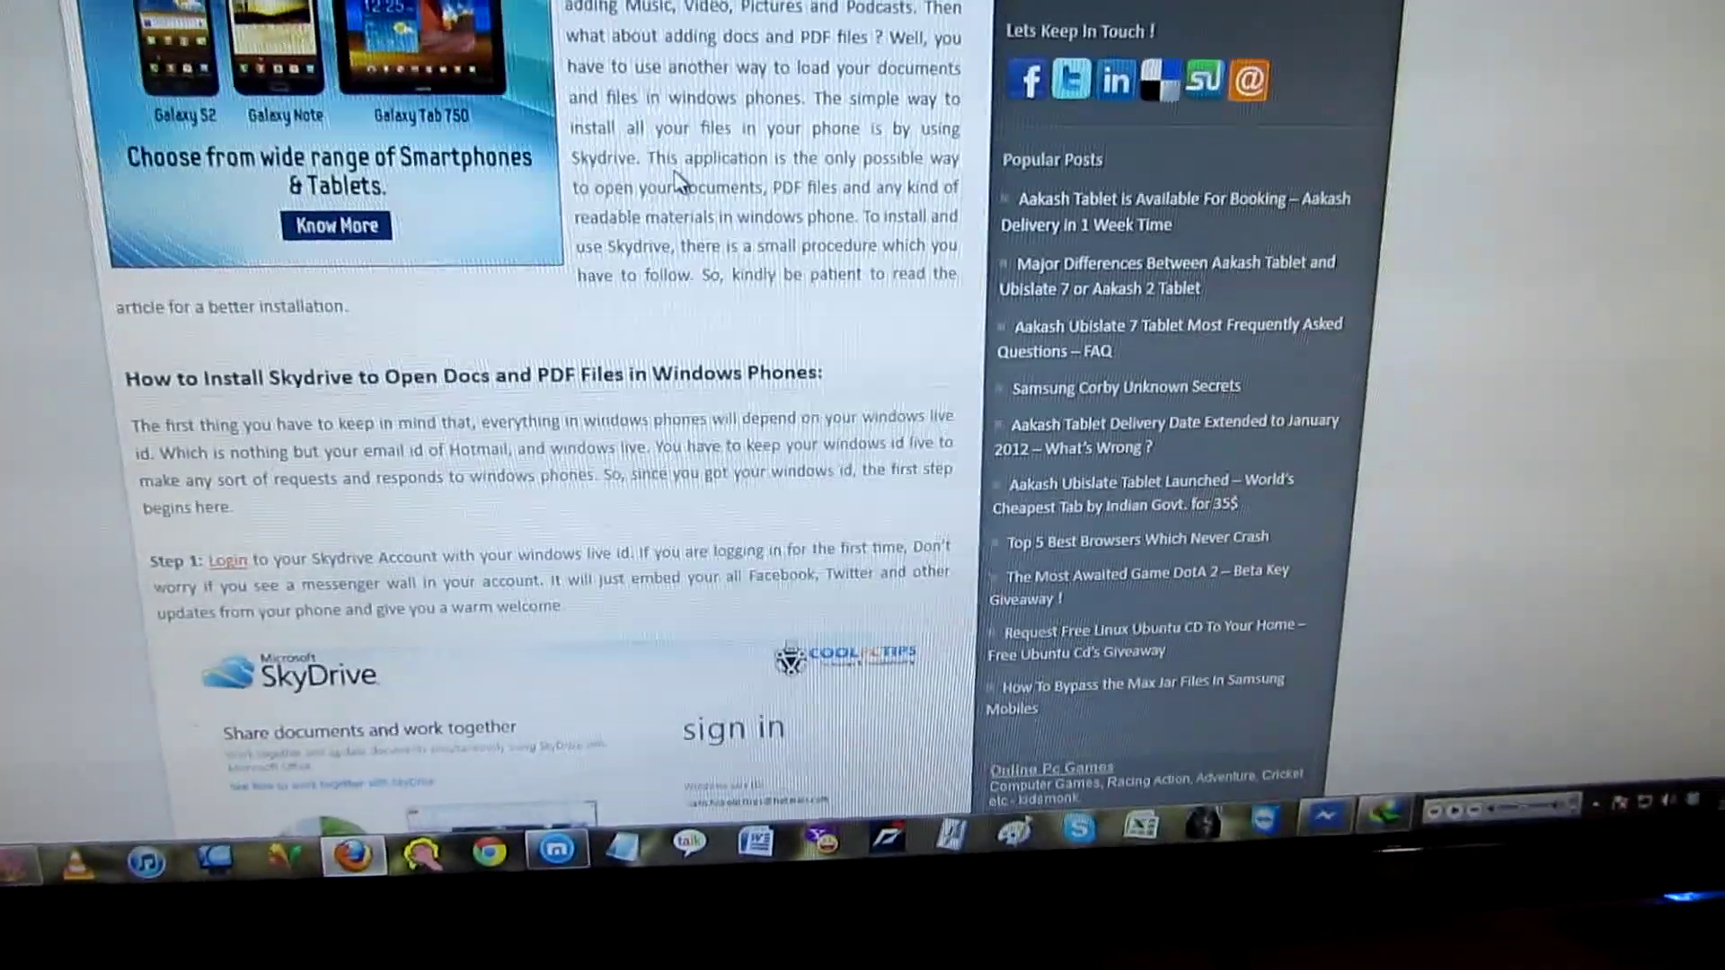
scroll(817, 227, down, 3)
scroll(762, 230, down, 2)
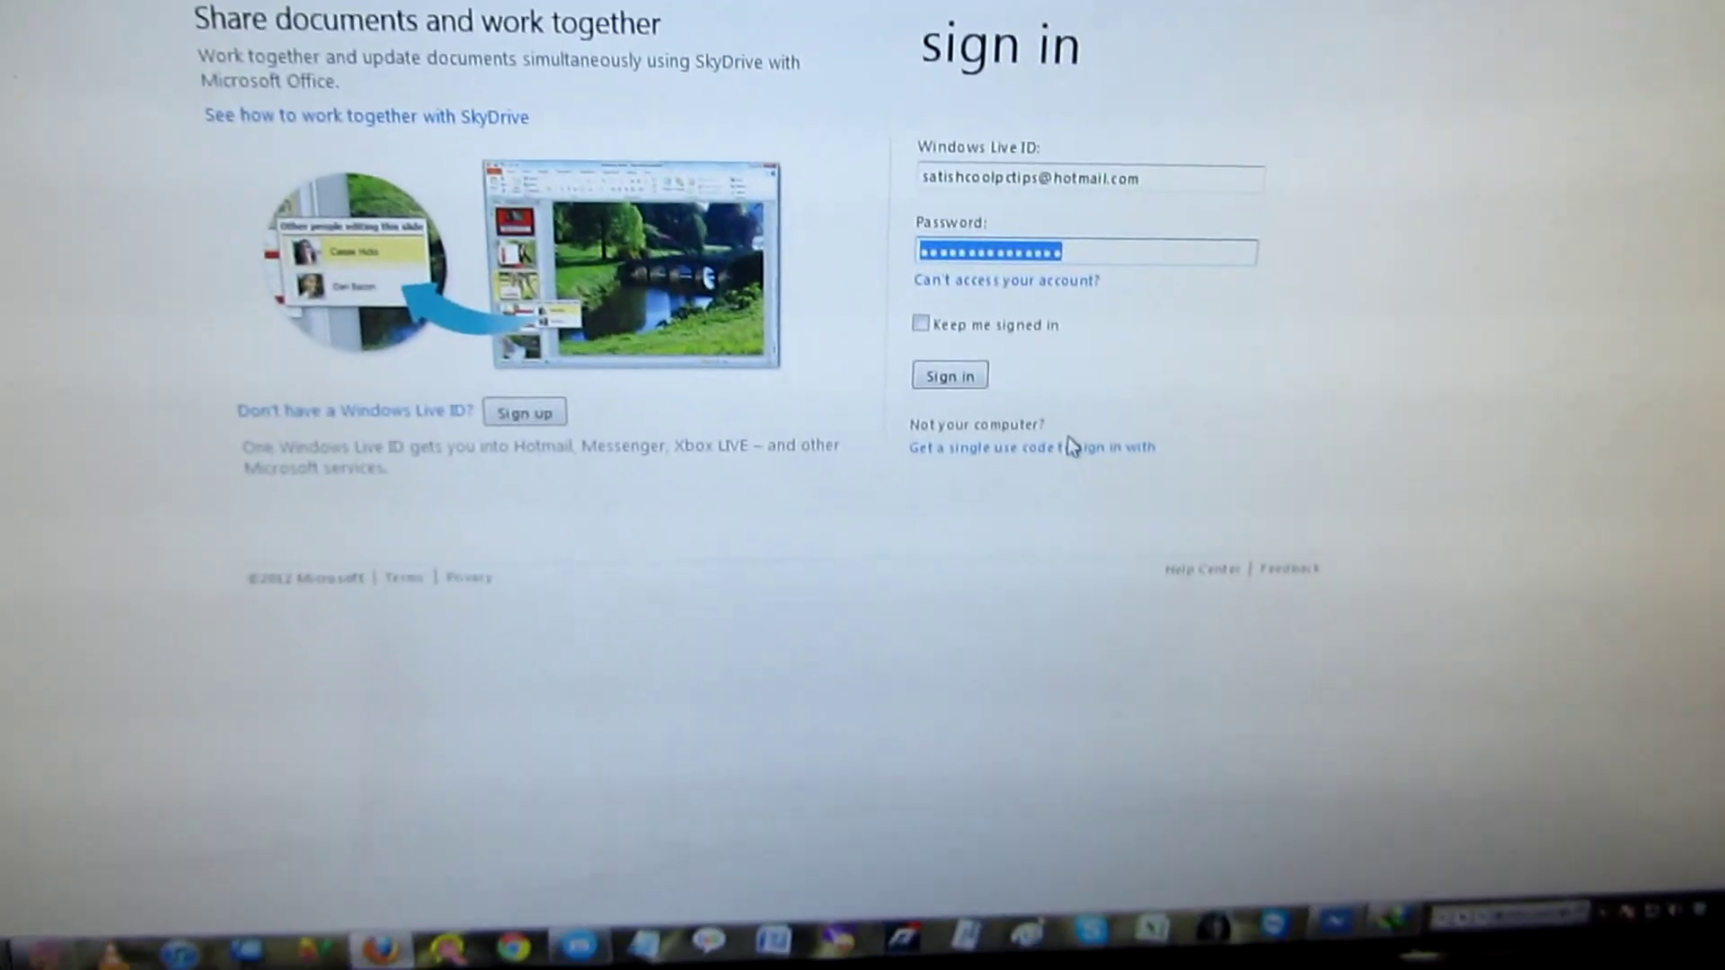
Submit the Windows Live ID and password to sign in to SkyDrive.
click(883, 261)
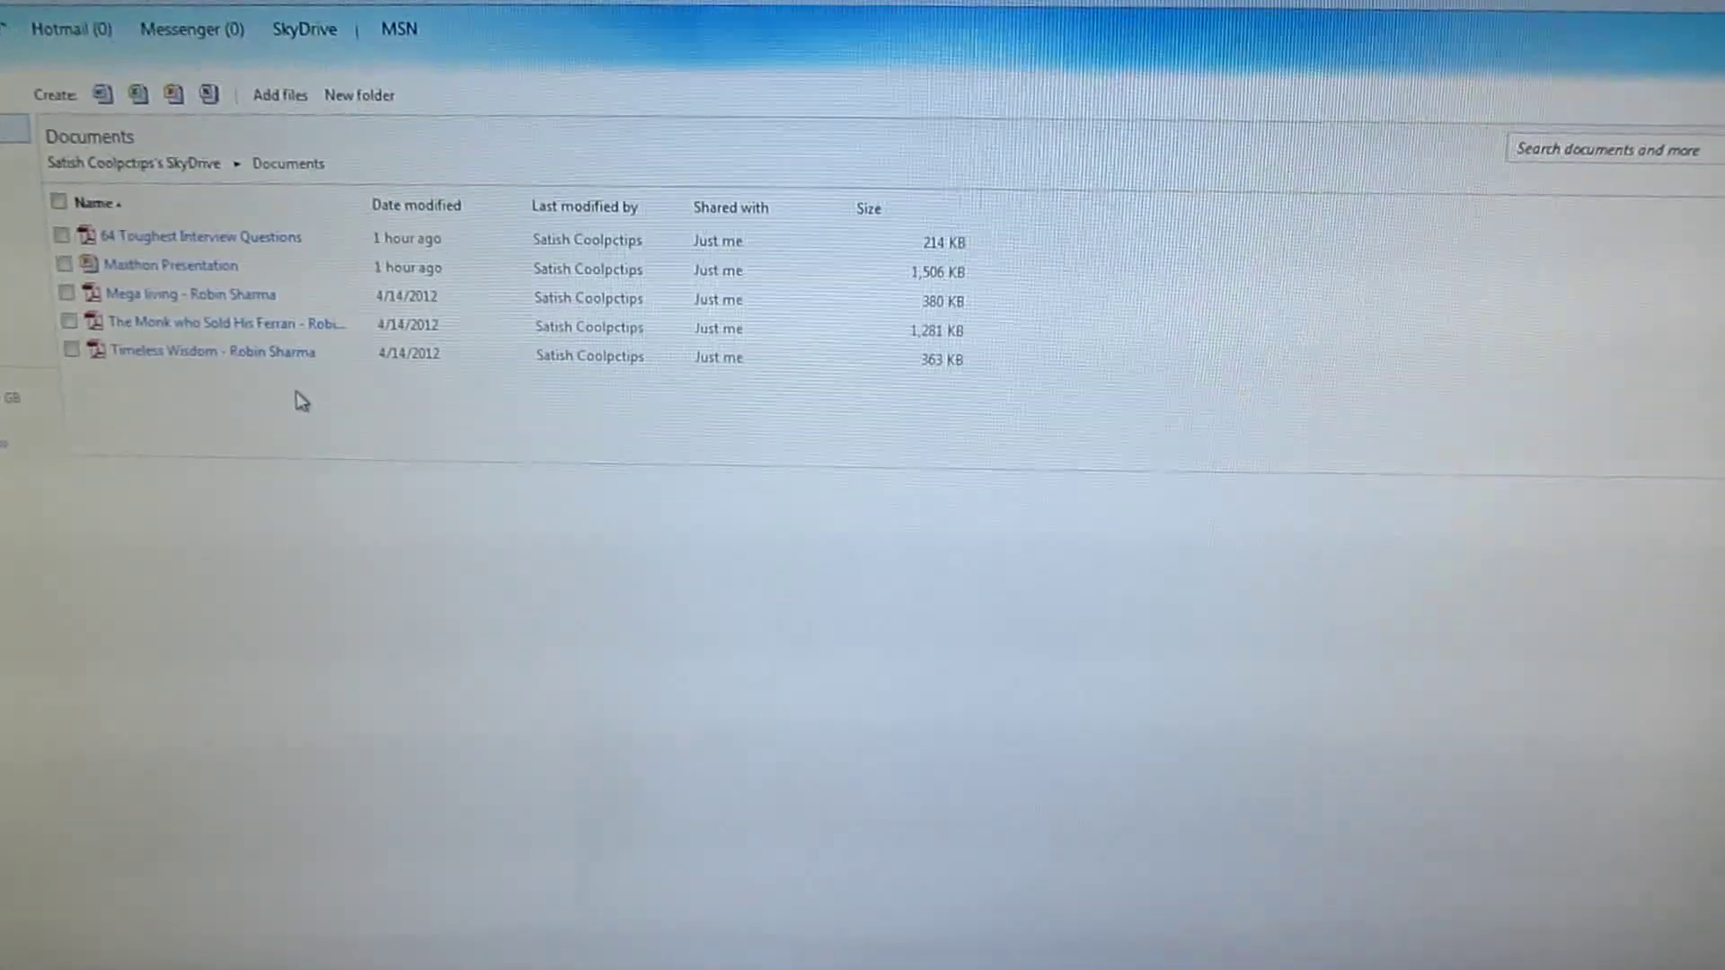
Drag the circle-template PDF from the Downloads folder onto the SkyDrive page to upload it.
key(super)
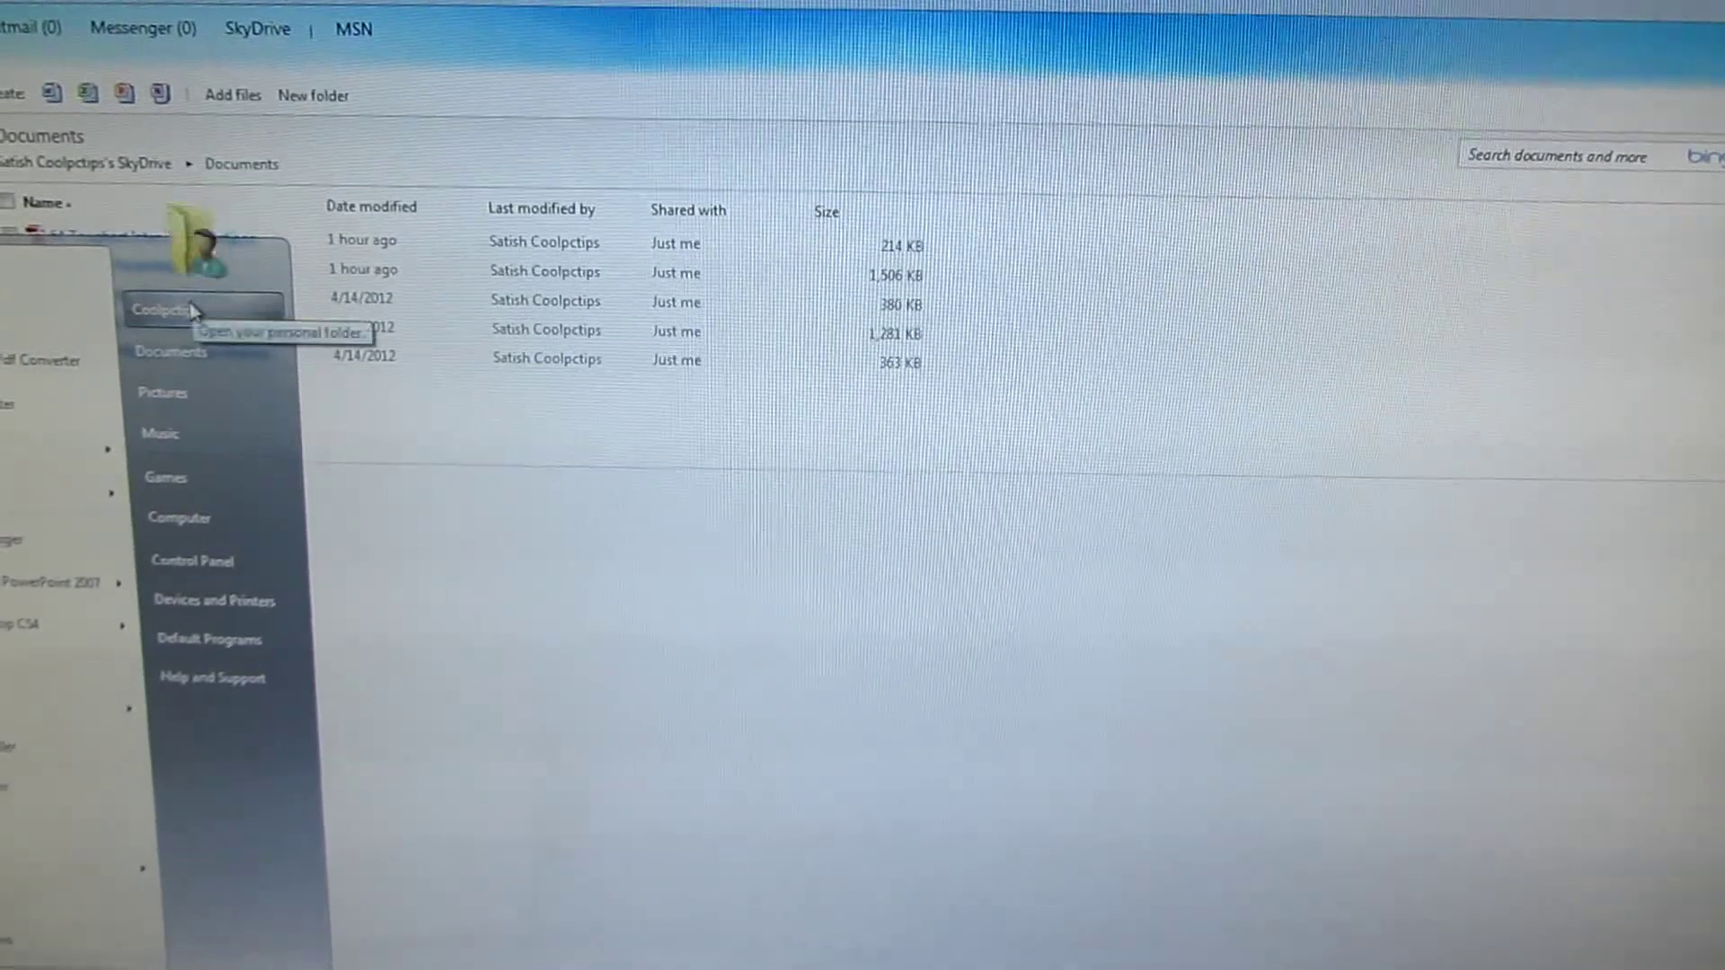
click(213, 318)
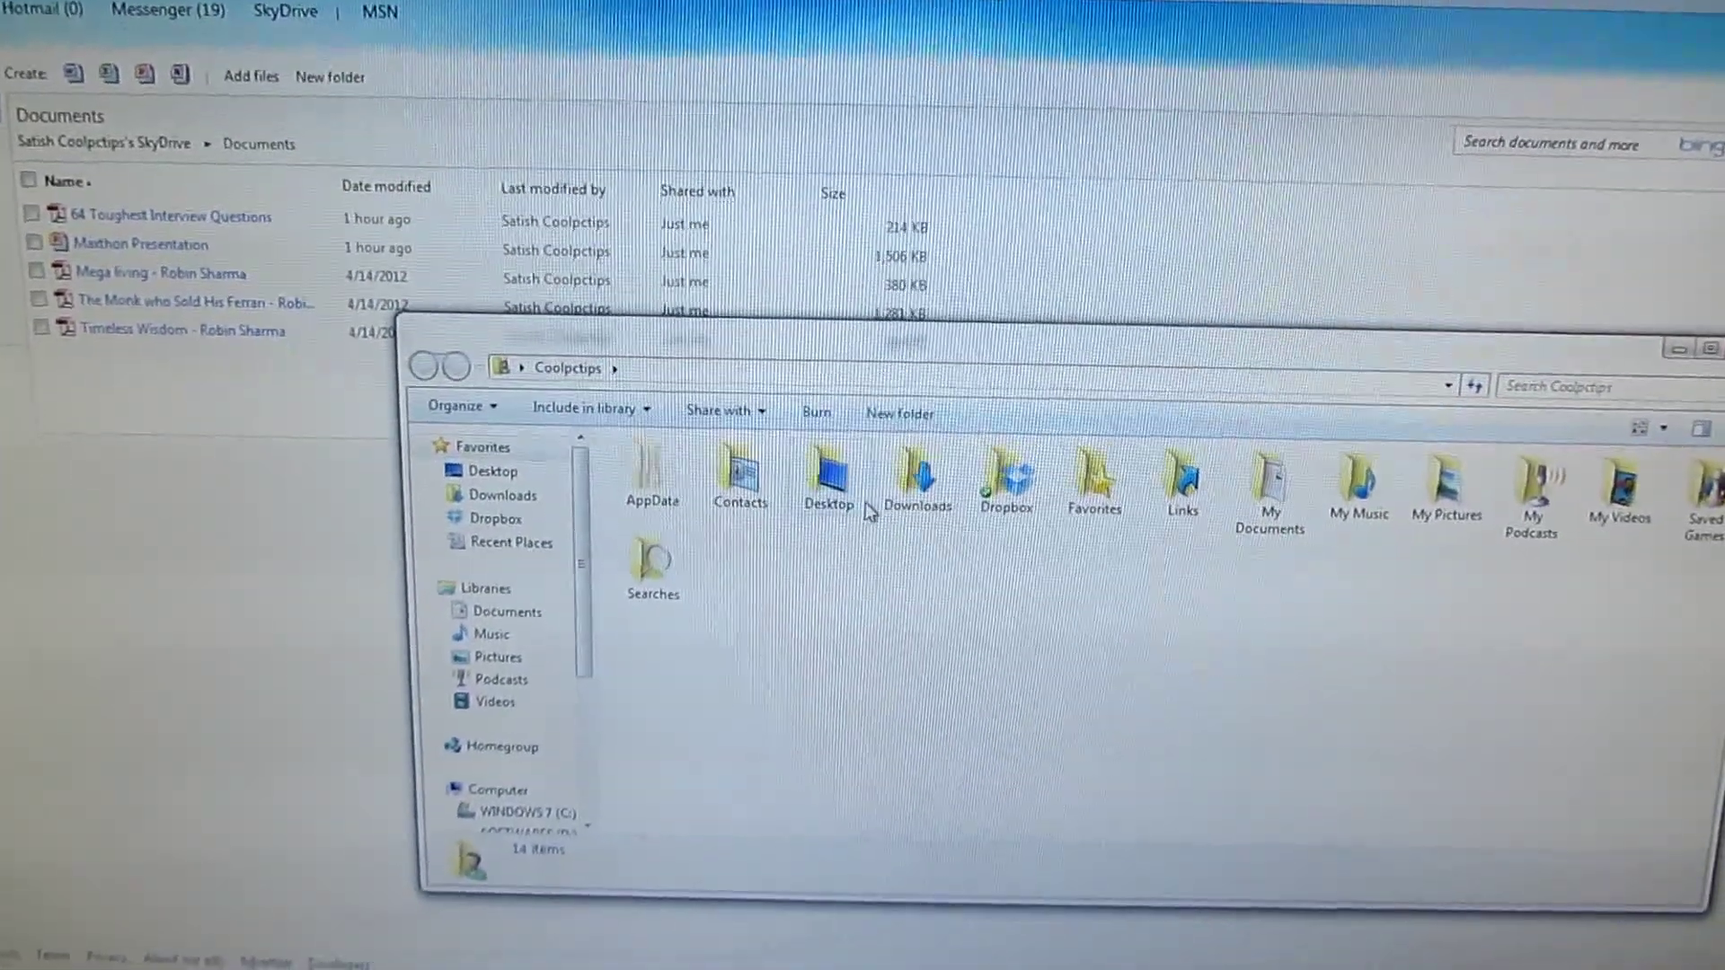
double_click(940, 499)
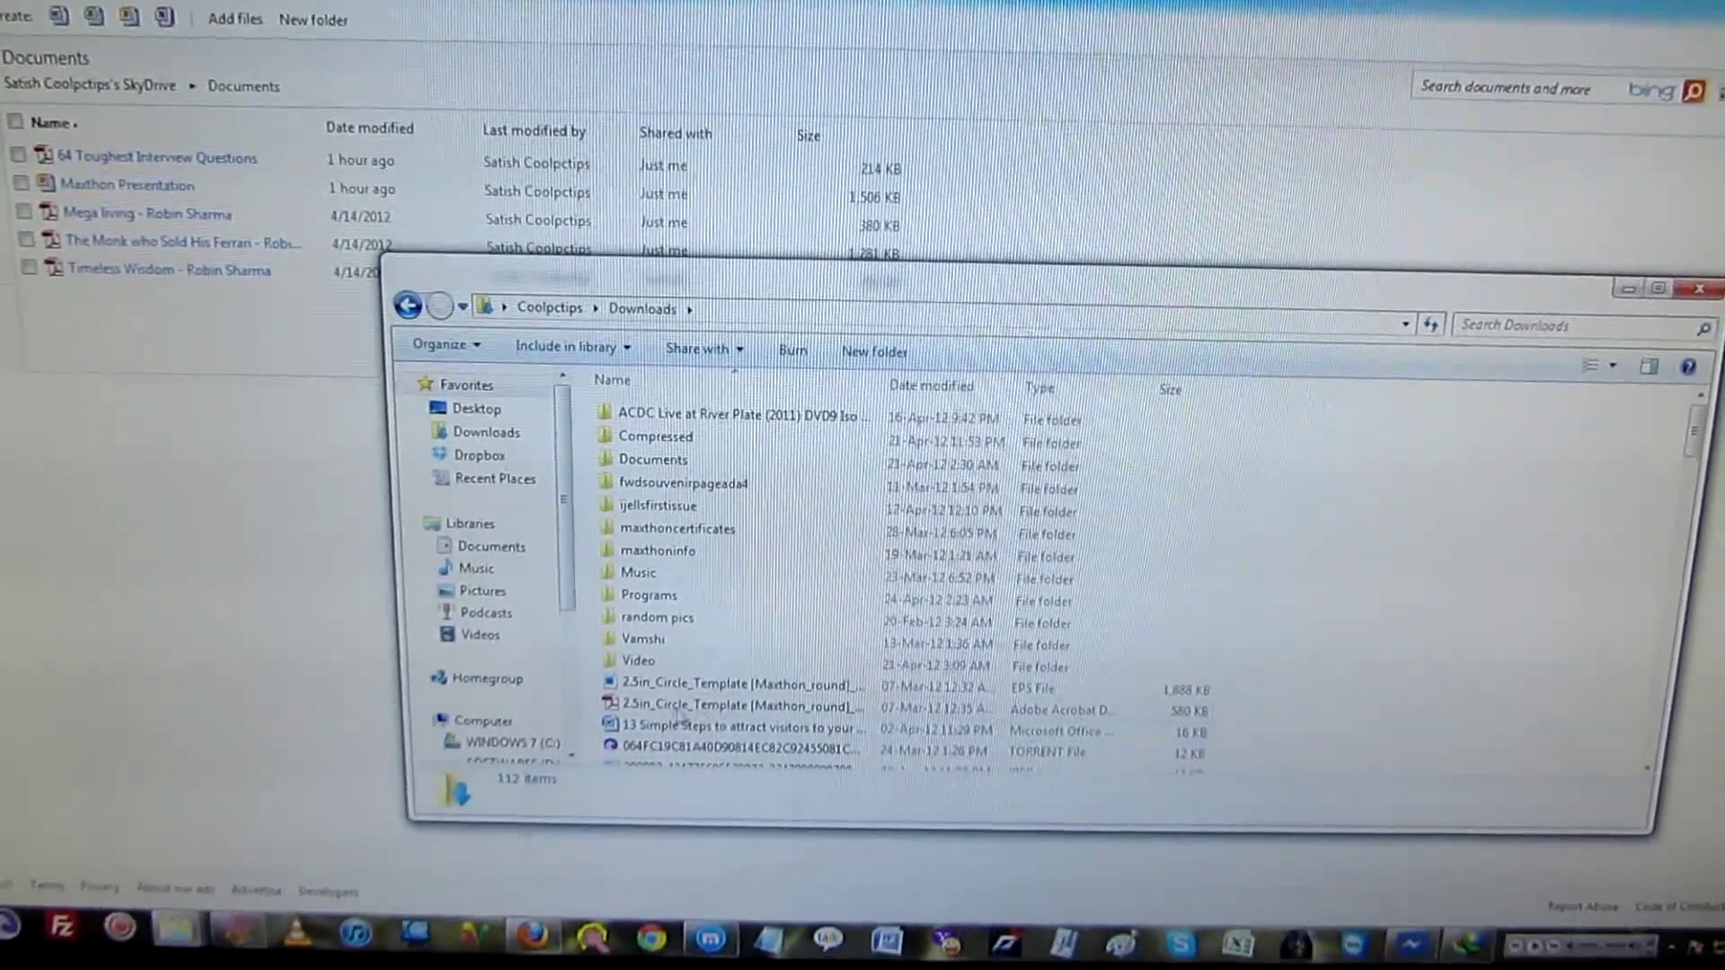
drag(1120, 287, 1416, 229)
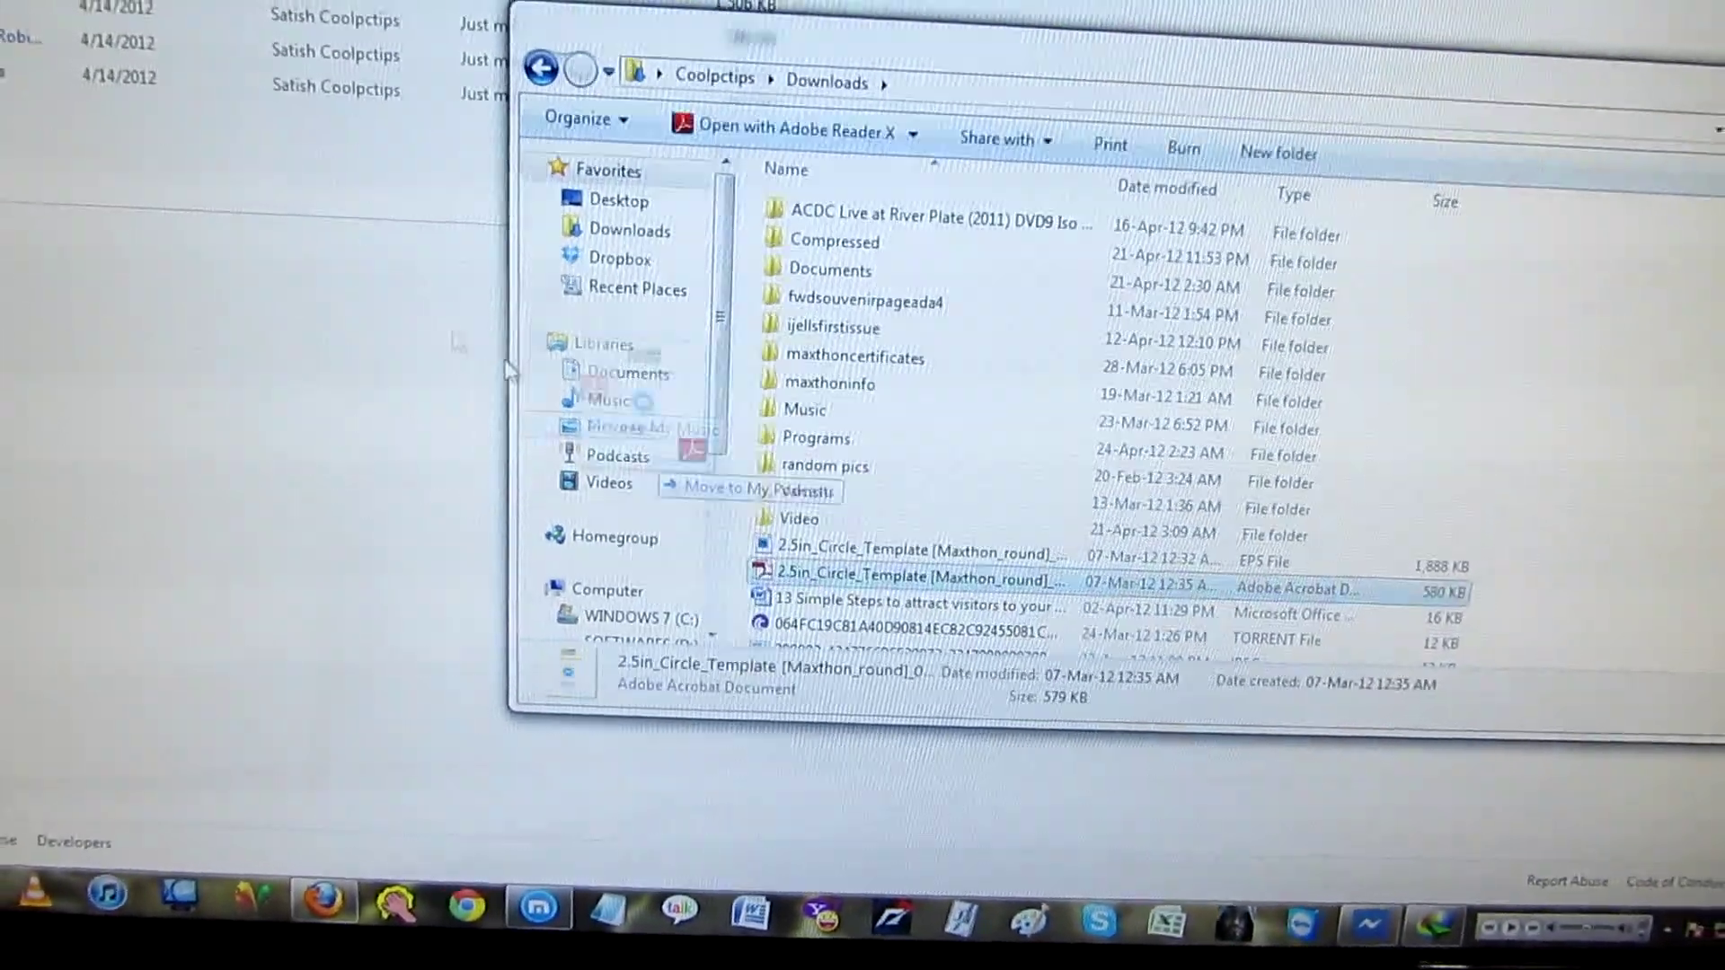
drag(863, 540, 196, 202)
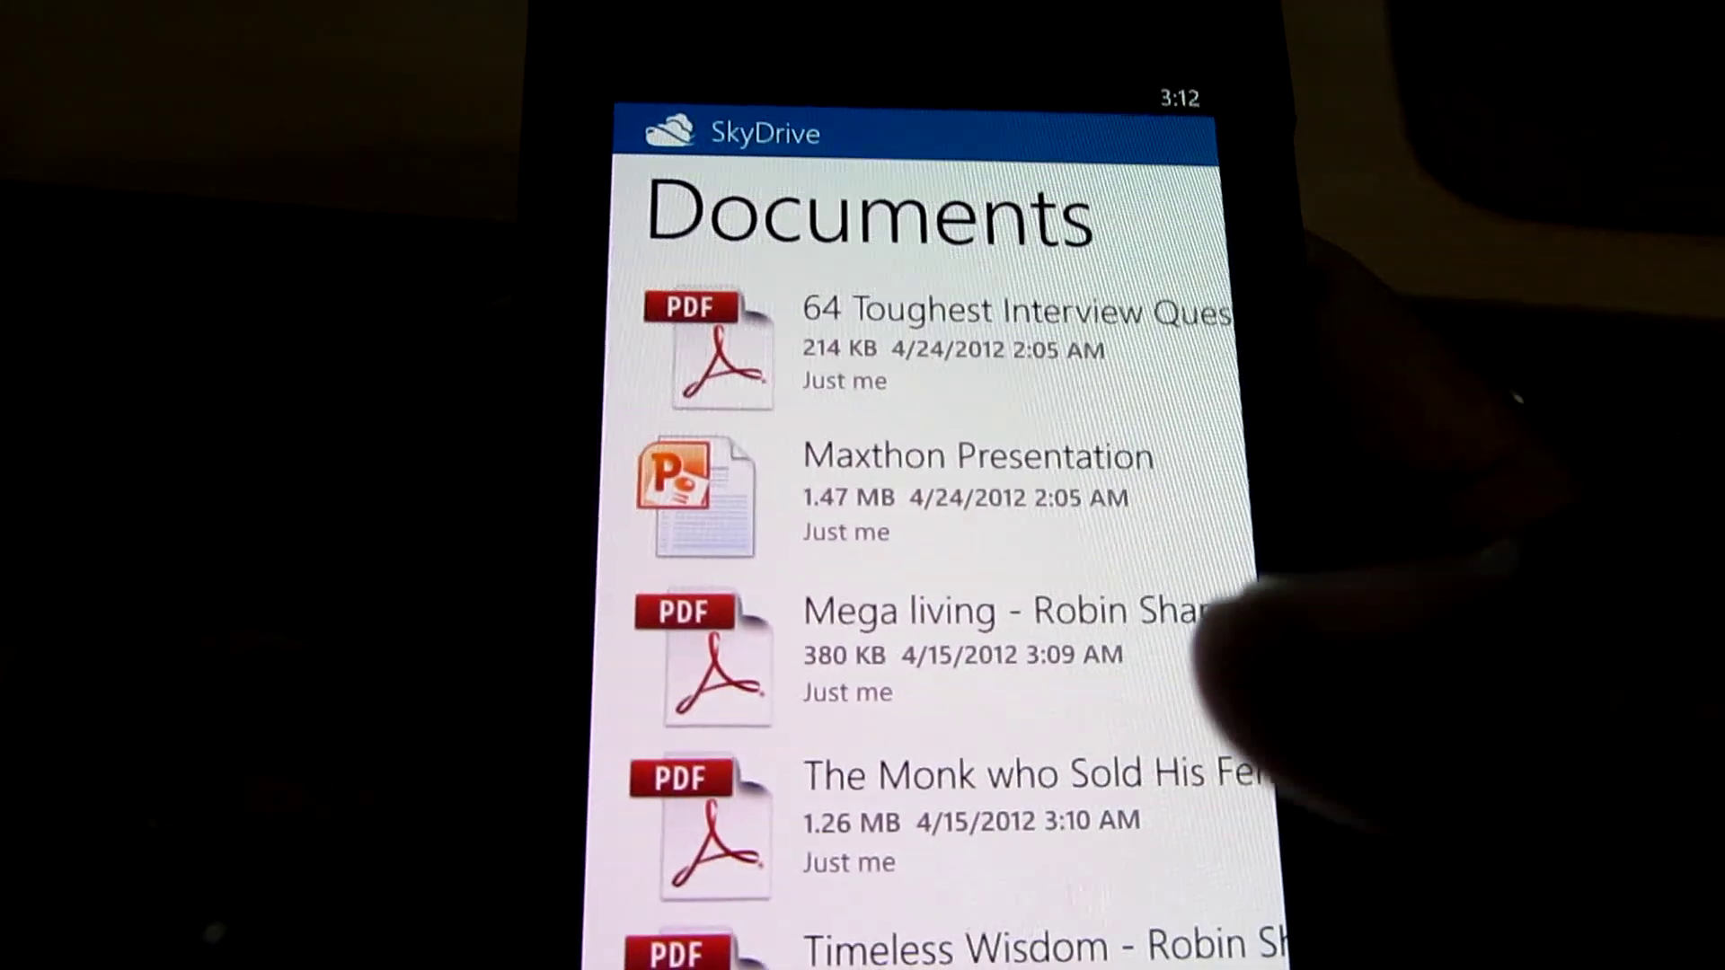
scroll(929, 566, down, 2)
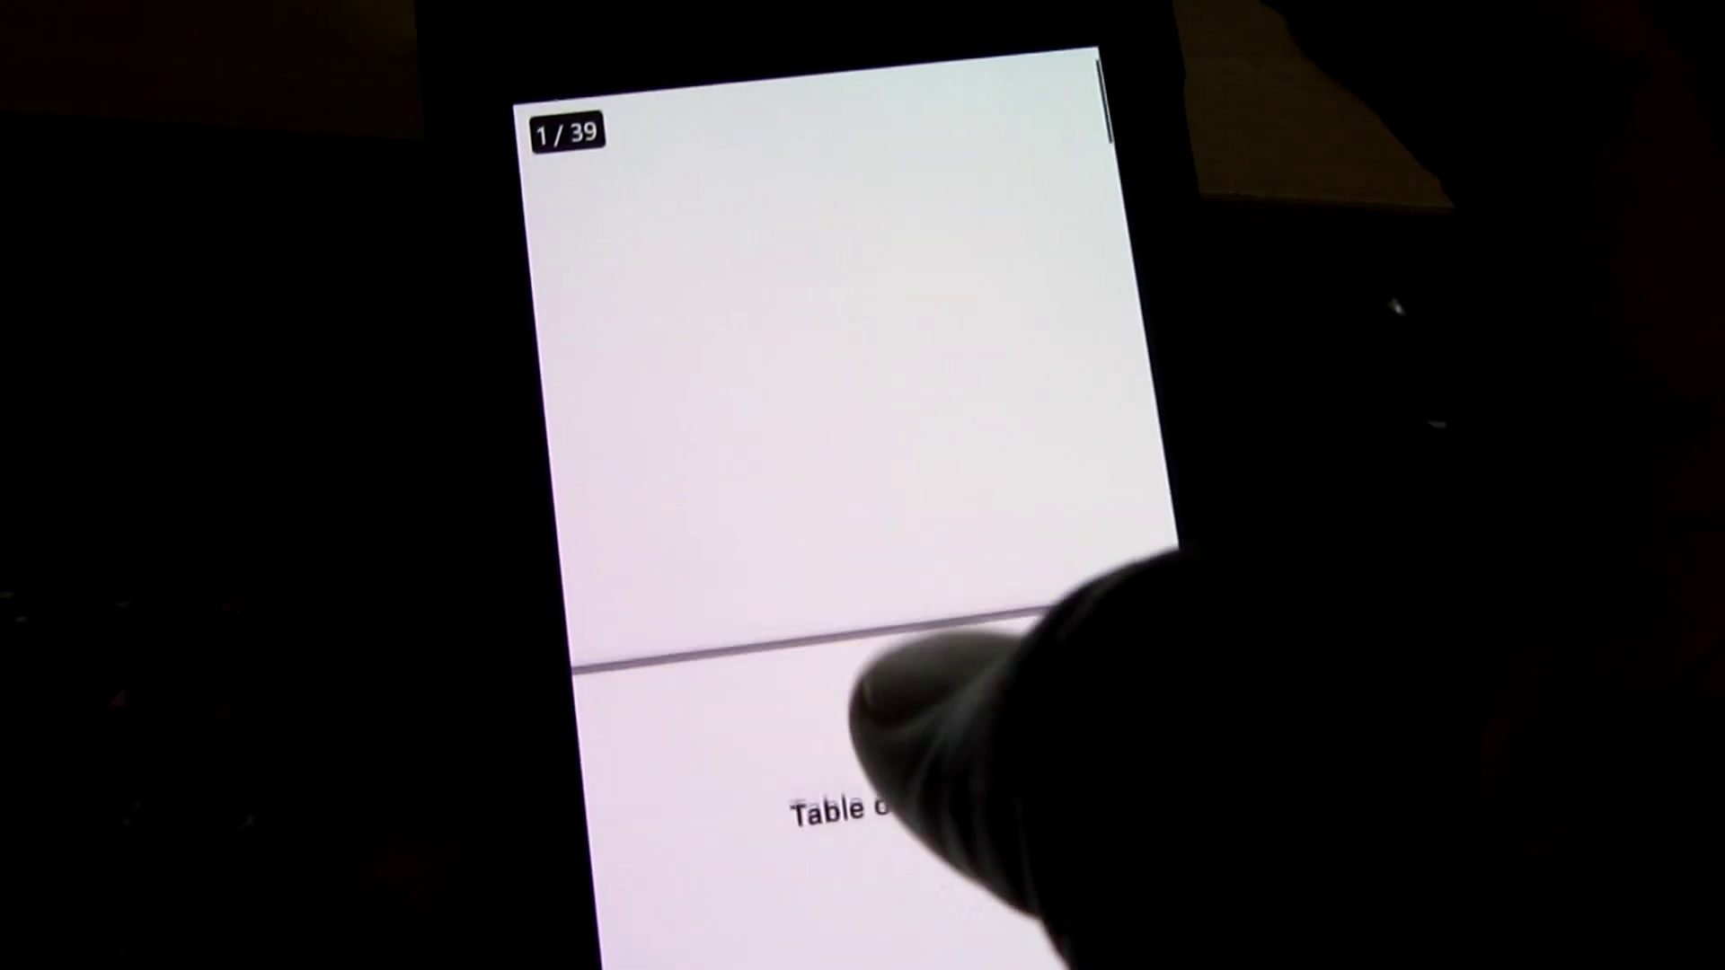
scroll(944, 754, down, 10)
scroll(877, 607, down, 5)
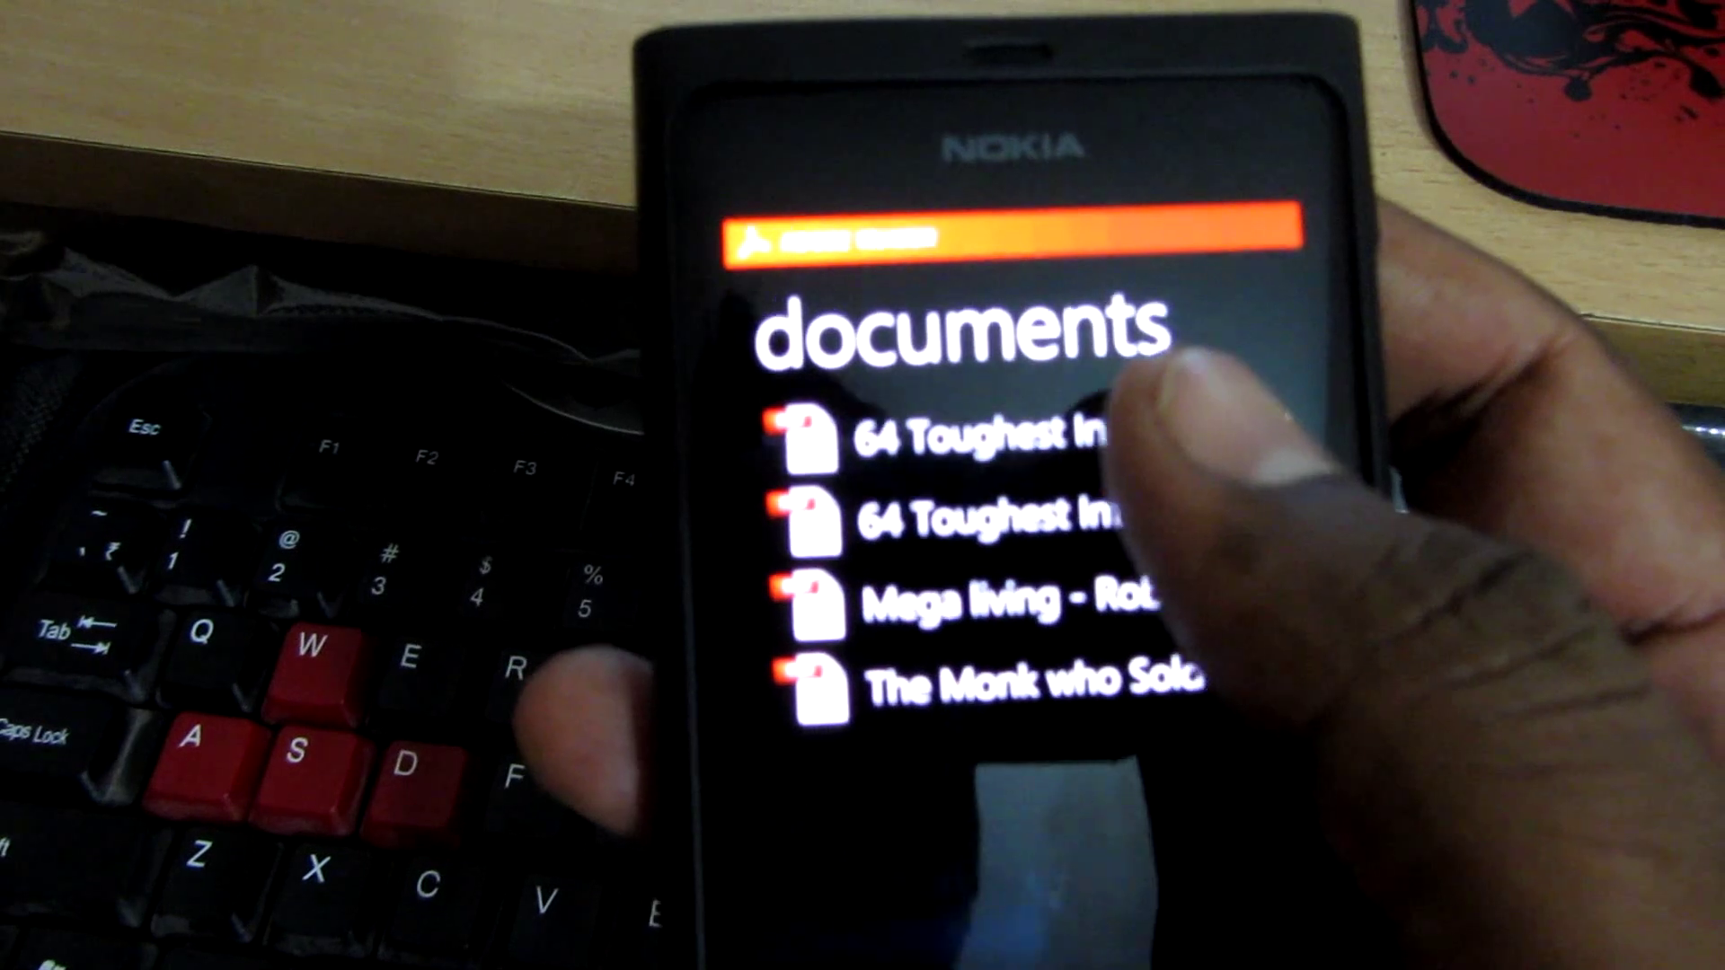
Open 64 Toughest Interview Questions from Adobe Reader's documents list.
click(1051, 418)
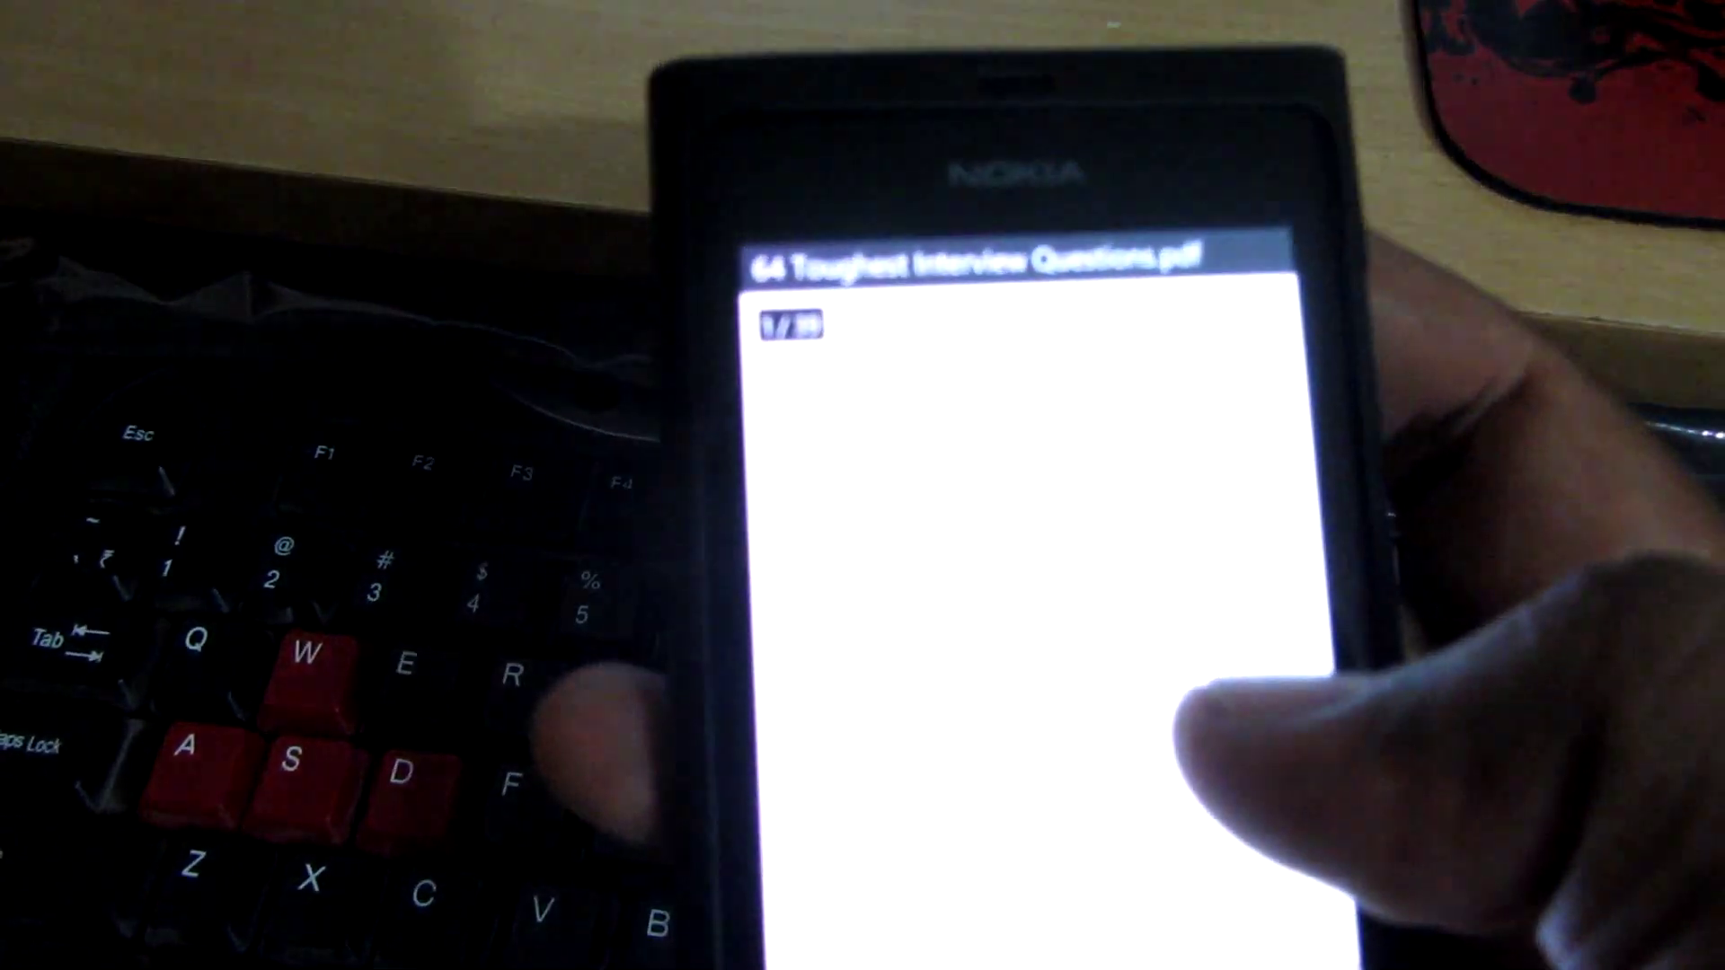